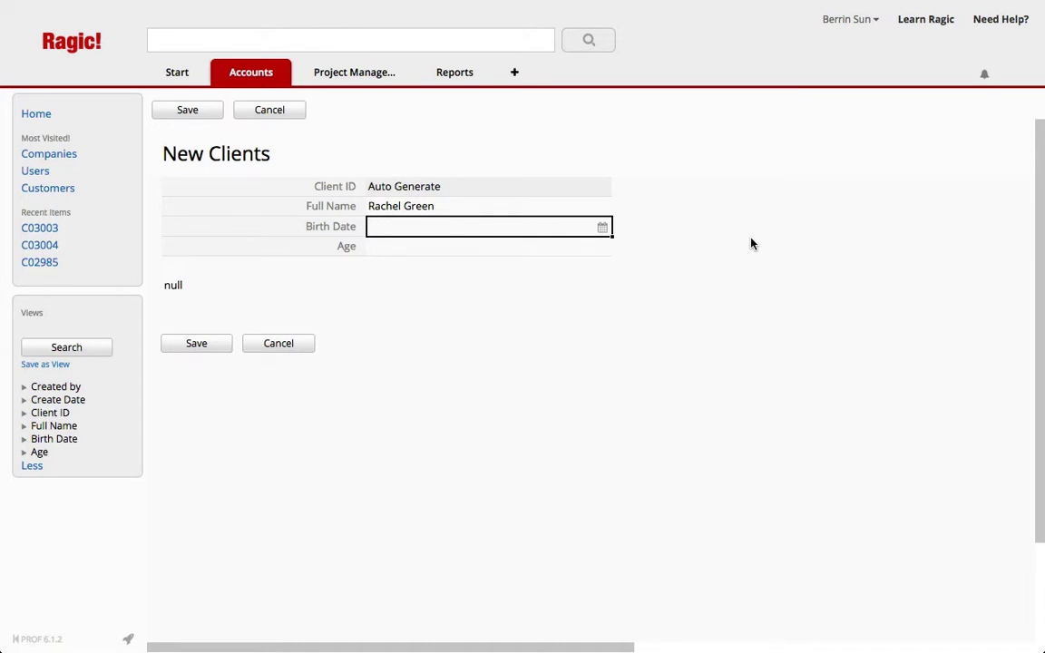
Step: Set the new client's Birth Date to 1999/04/06 in the date picker
click(603, 227)
click(548, 256)
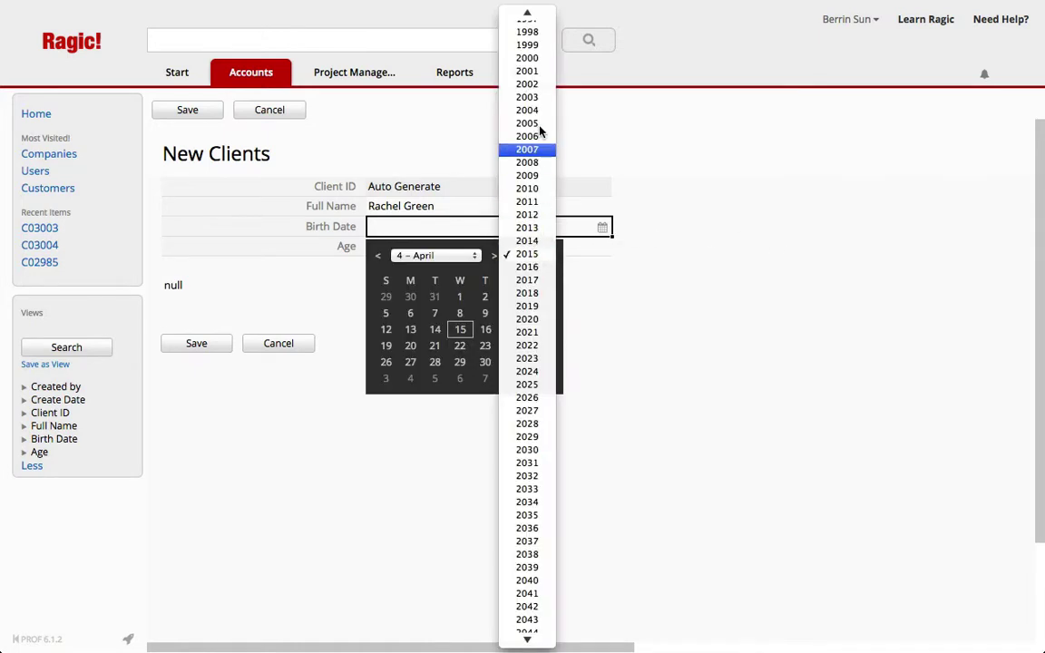
click(536, 42)
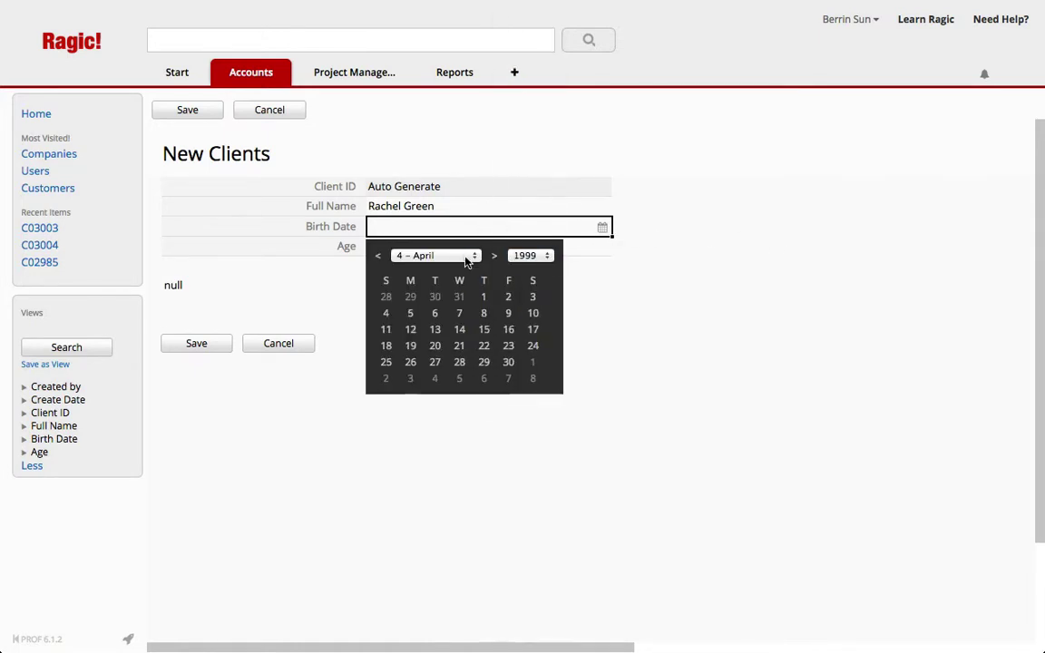
click(434, 313)
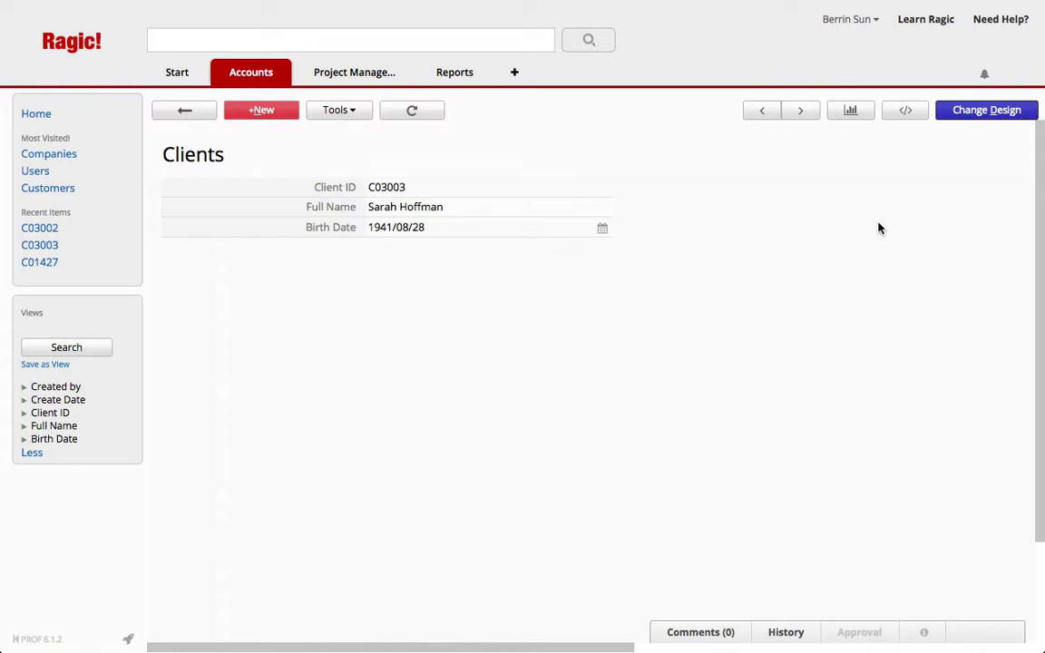
Step: In the Clients design, add an Age field in cell A4, Numeric with Format Type 0
click(975, 110)
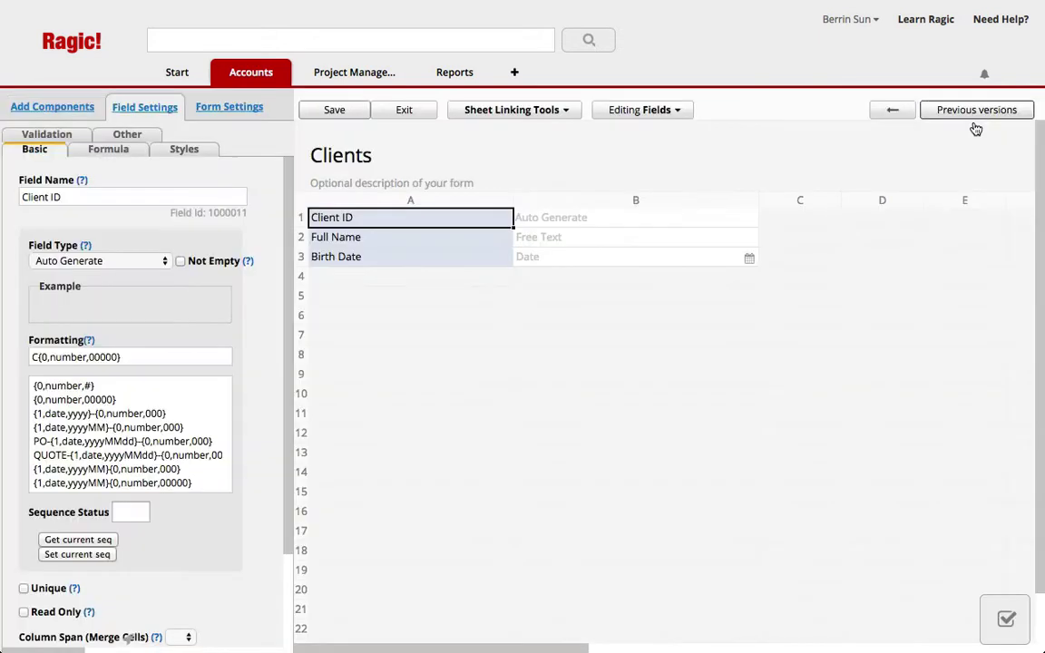
click(422, 283)
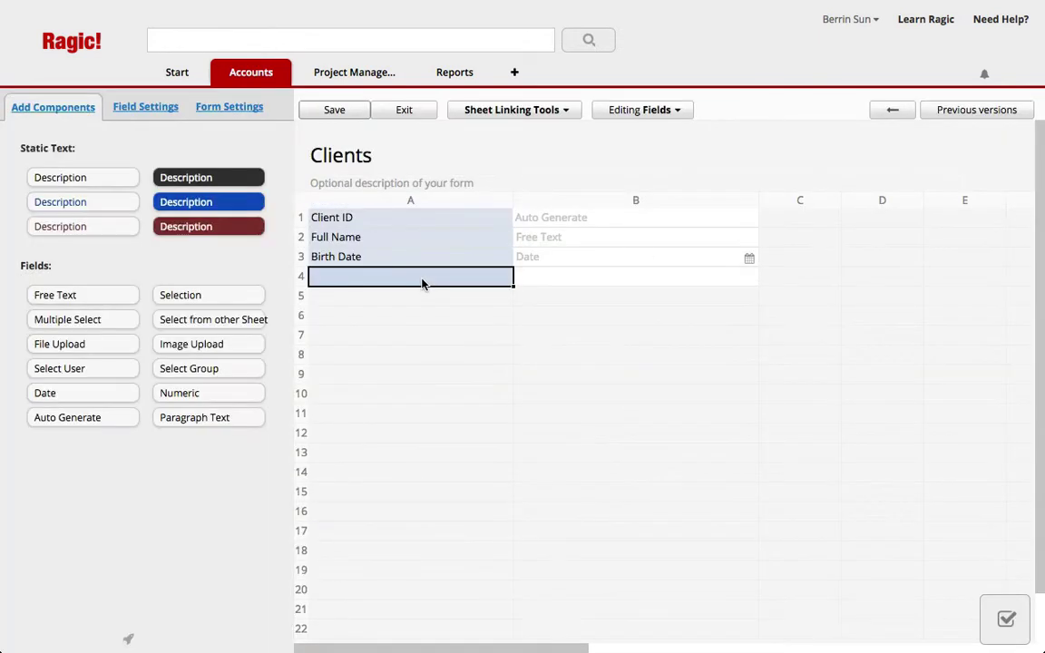
text(Age)
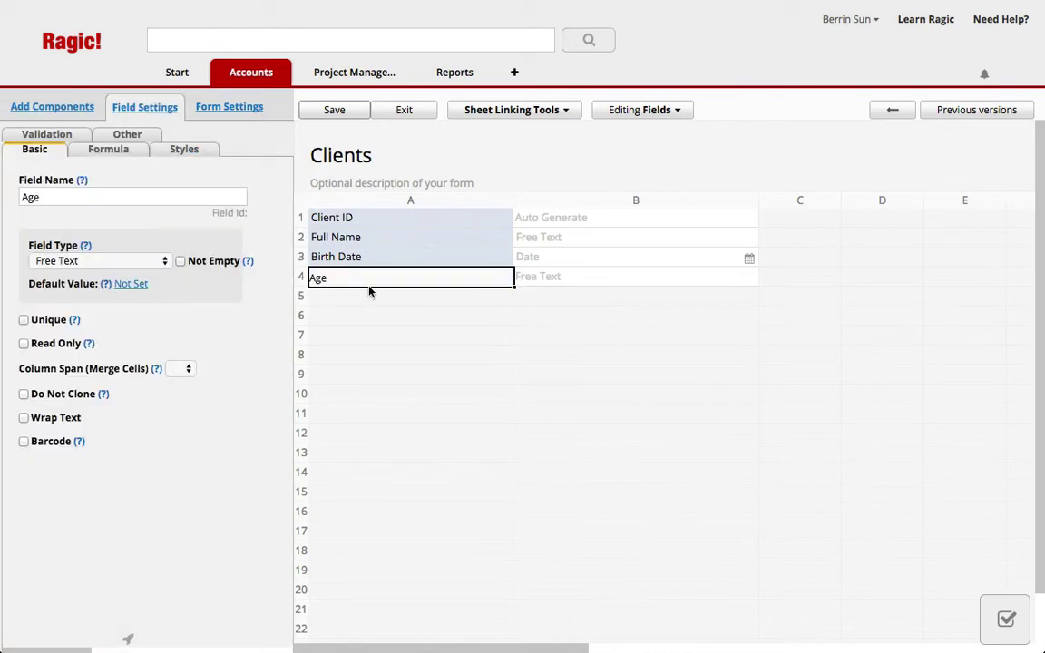
click(100, 260)
click(467, 388)
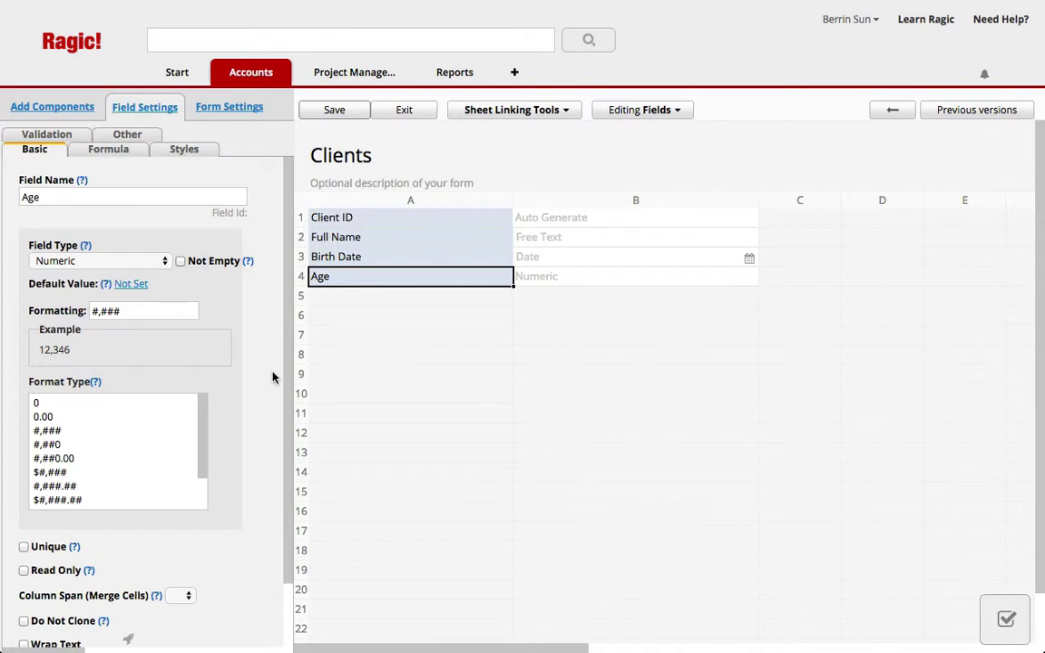
click(87, 404)
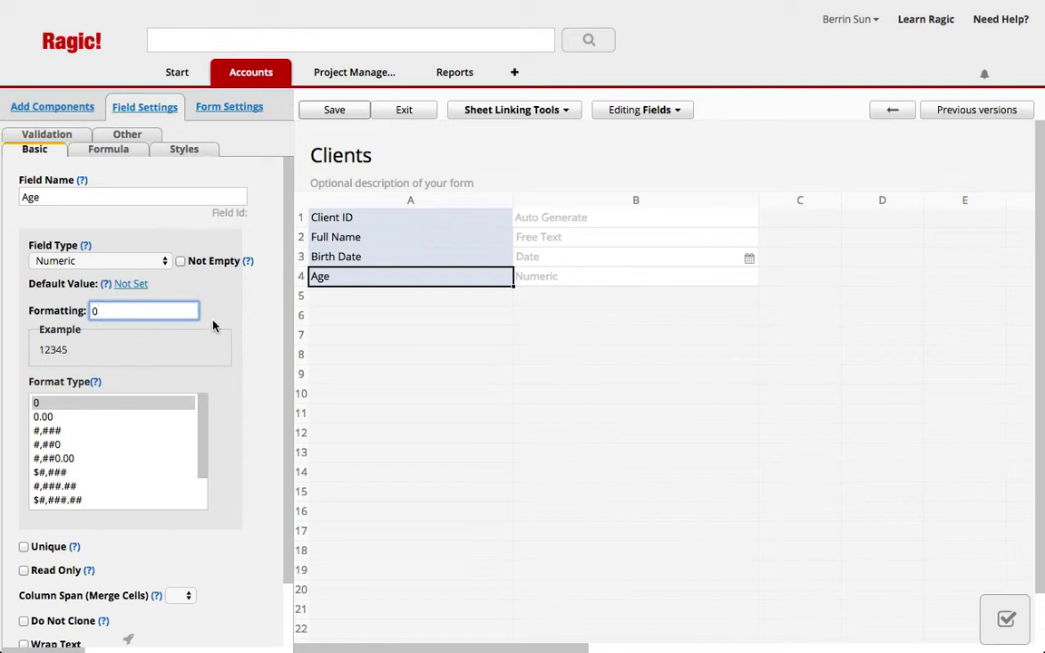
click(106, 149)
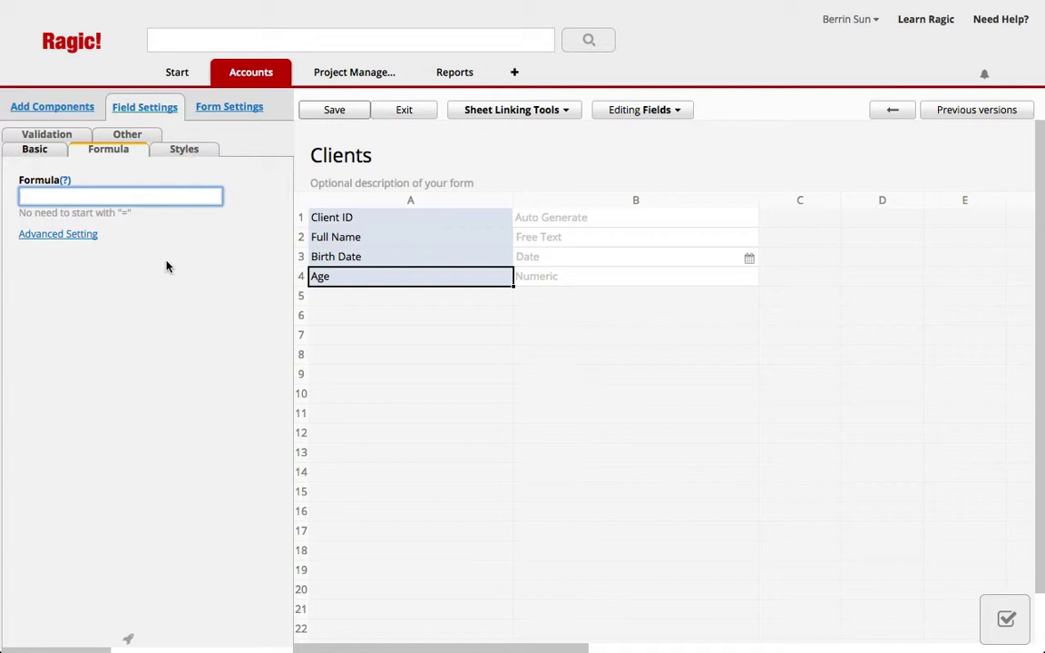
Step: Give Age the formula (TODAY()-A3)/365.25 and save the Clients design
text(TODAY()-A3))
click(21, 197)
text(()
click(86, 197)
text(/365.25)
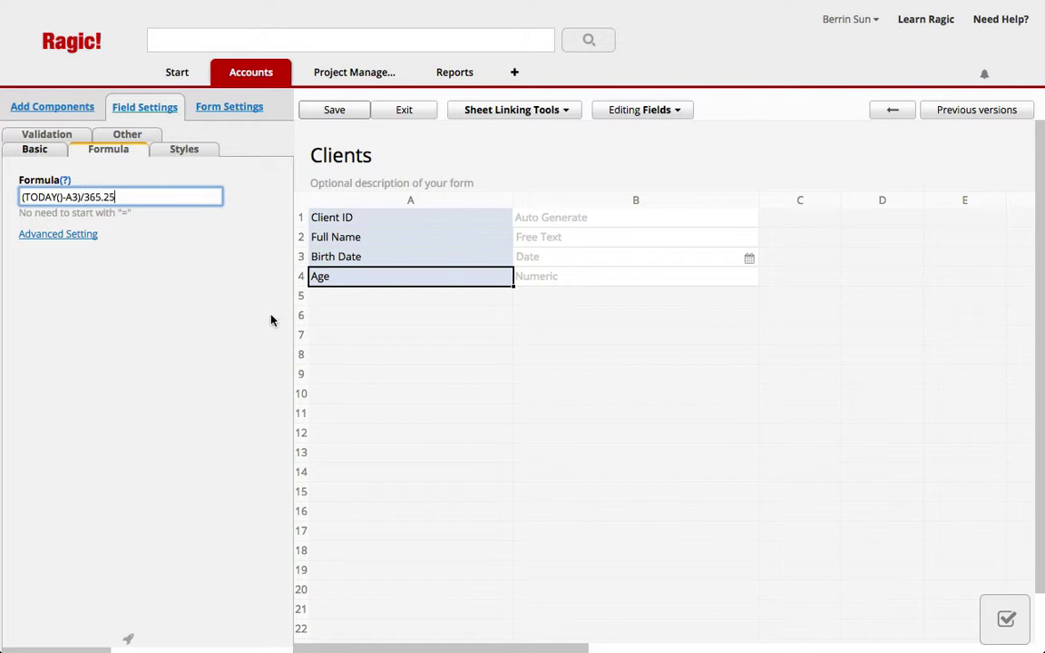
click(338, 109)
click(399, 110)
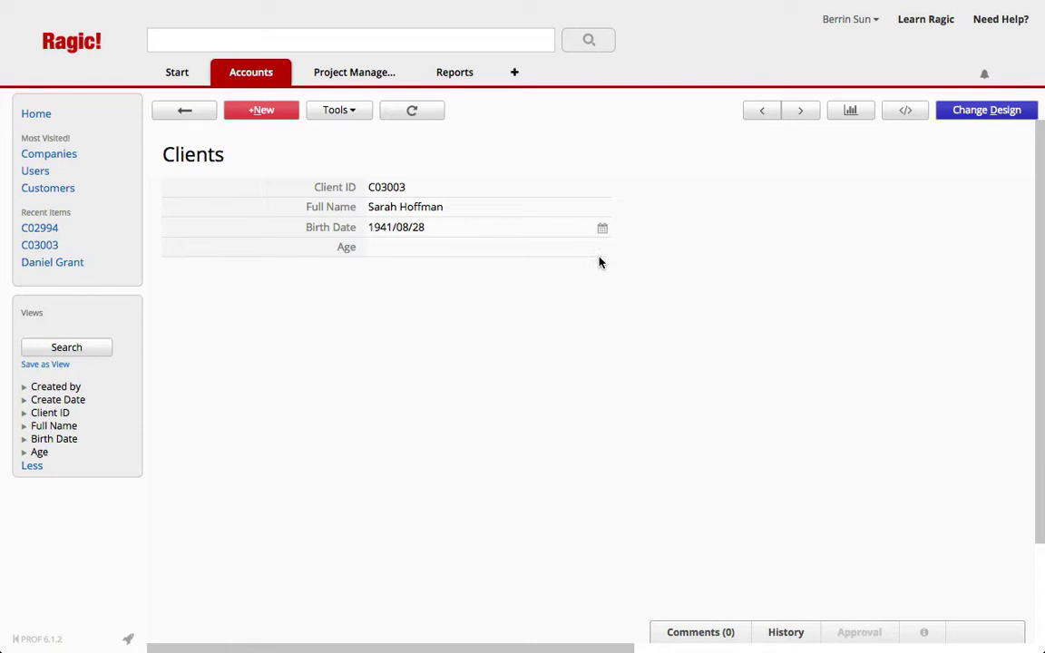
Step: Start a new client record and enter the client's full name
click(243, 114)
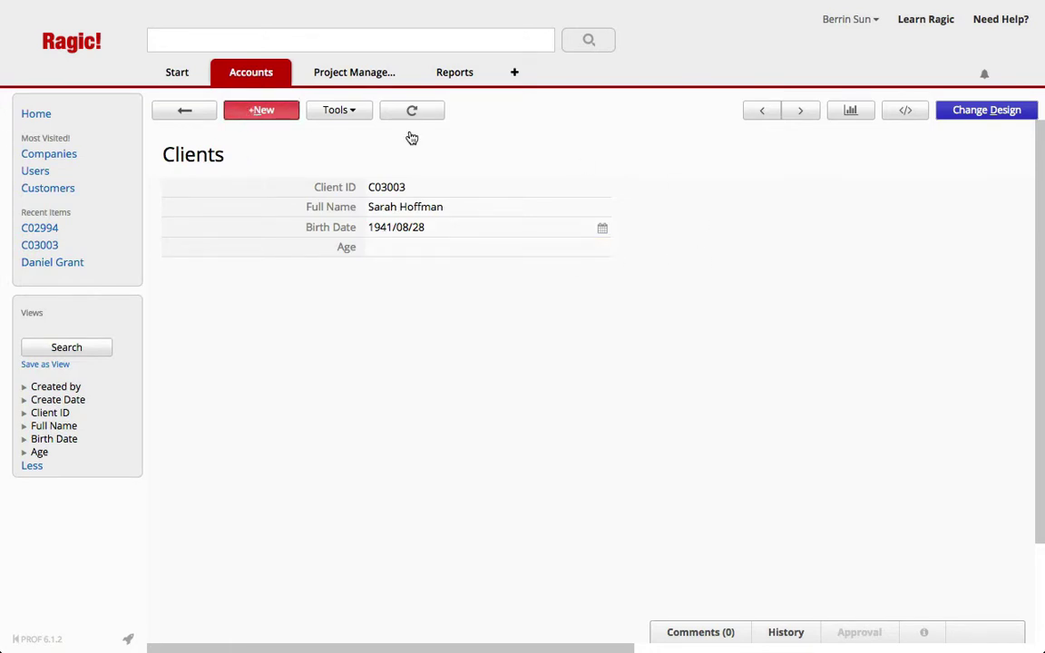
click(531, 209)
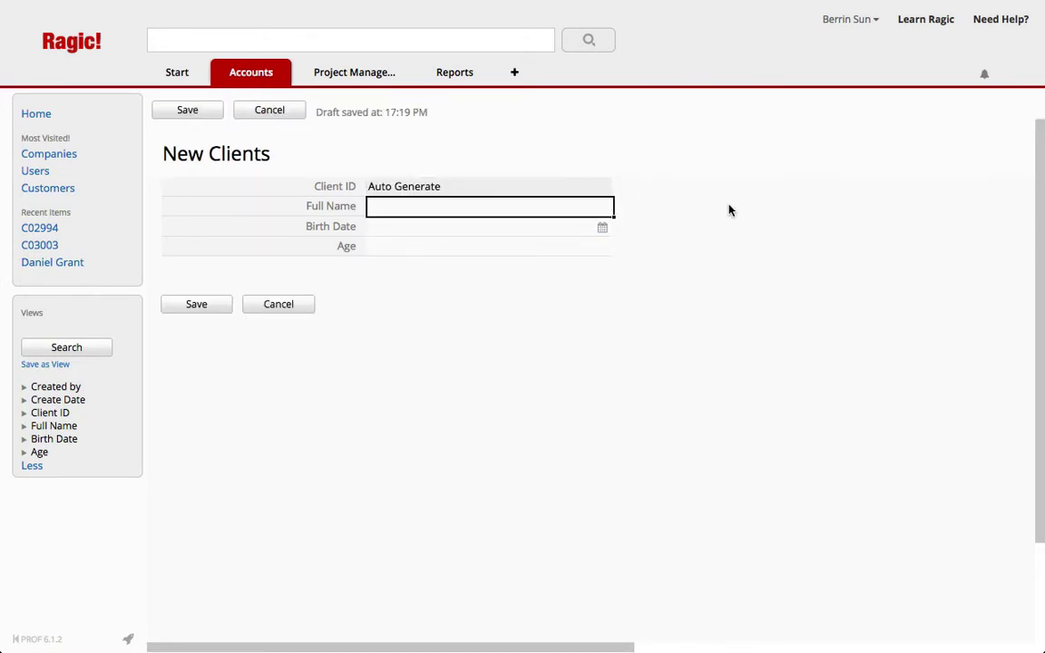
key(Tab)
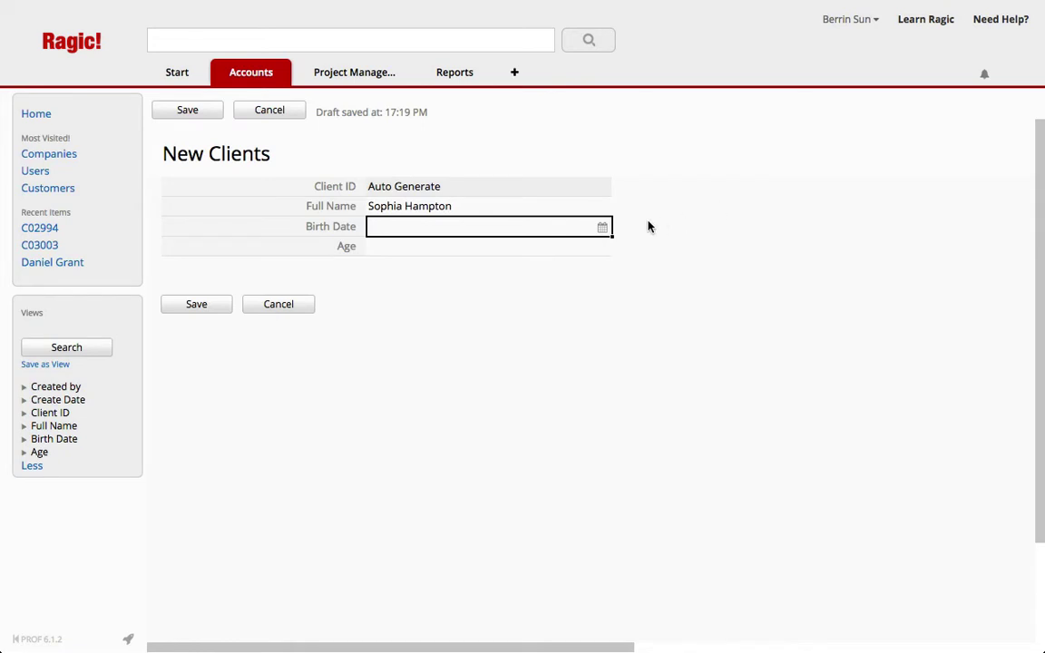
Step: Set Birth Date to 2003/03/11 and save the record
click(602, 227)
click(445, 256)
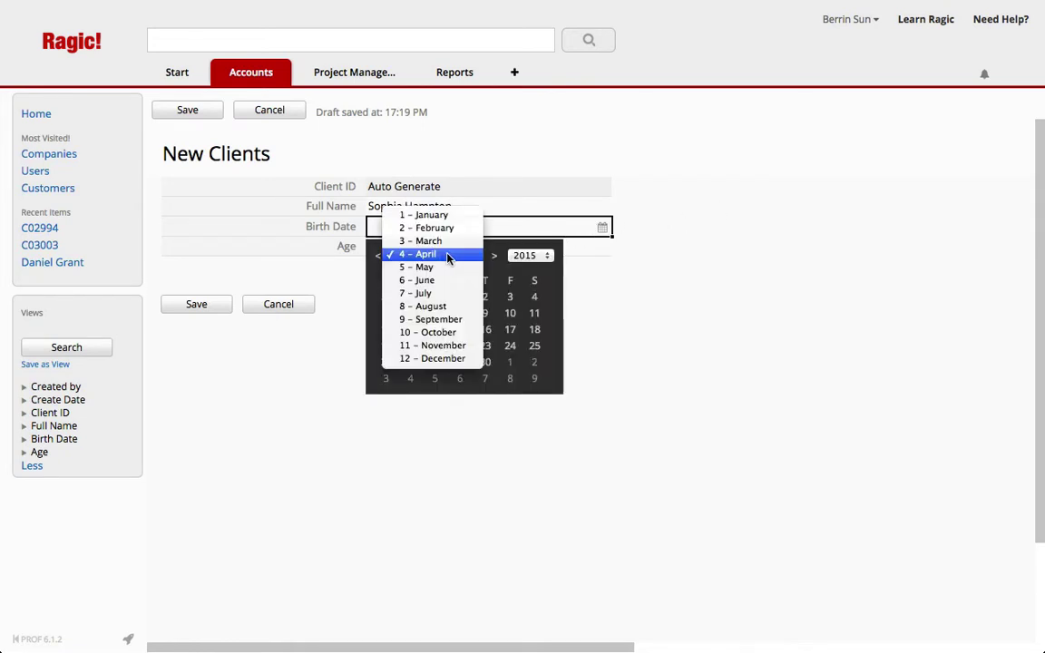
click(449, 242)
click(529, 255)
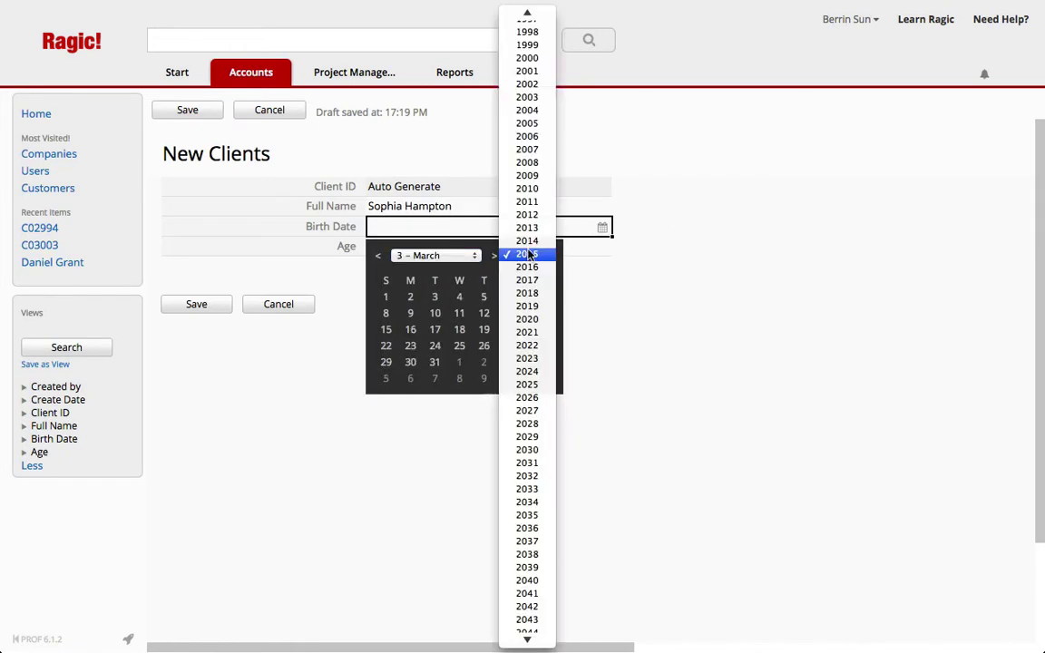
click(530, 97)
click(432, 329)
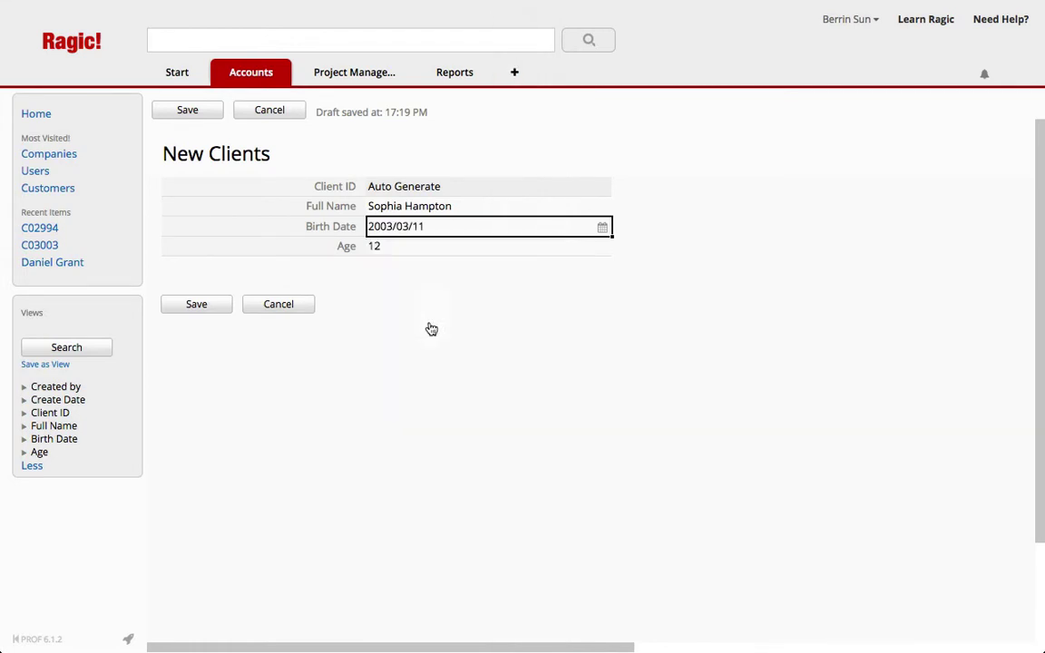
click(186, 304)
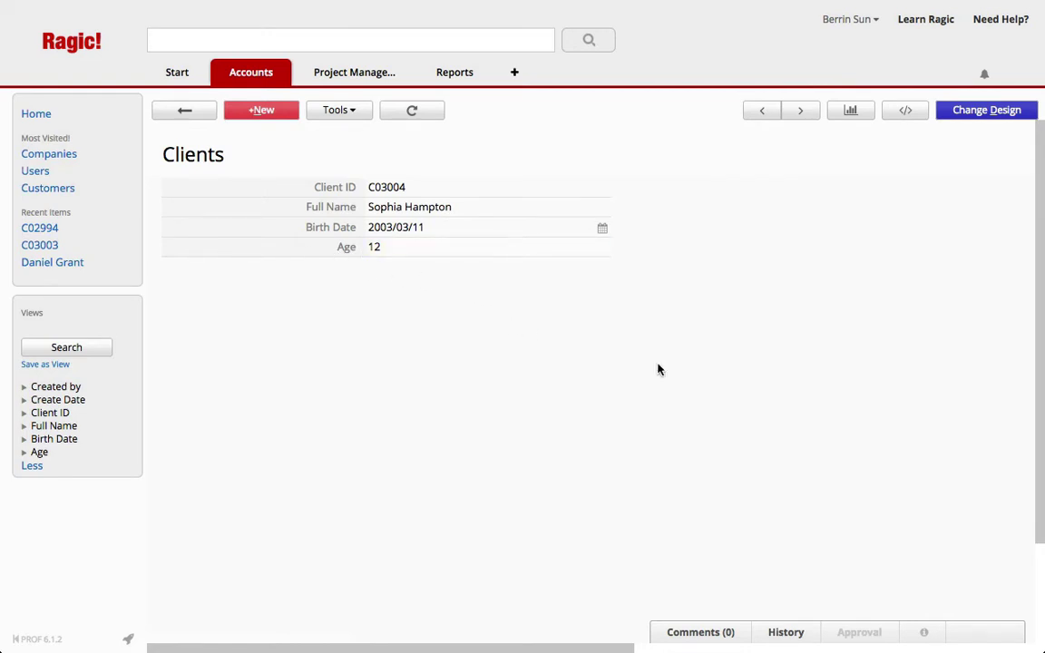
Step: Check the Age field's (TODAY()-A3)/365.25 formula in the designer, then exit to the record showing Age 12
click(967, 115)
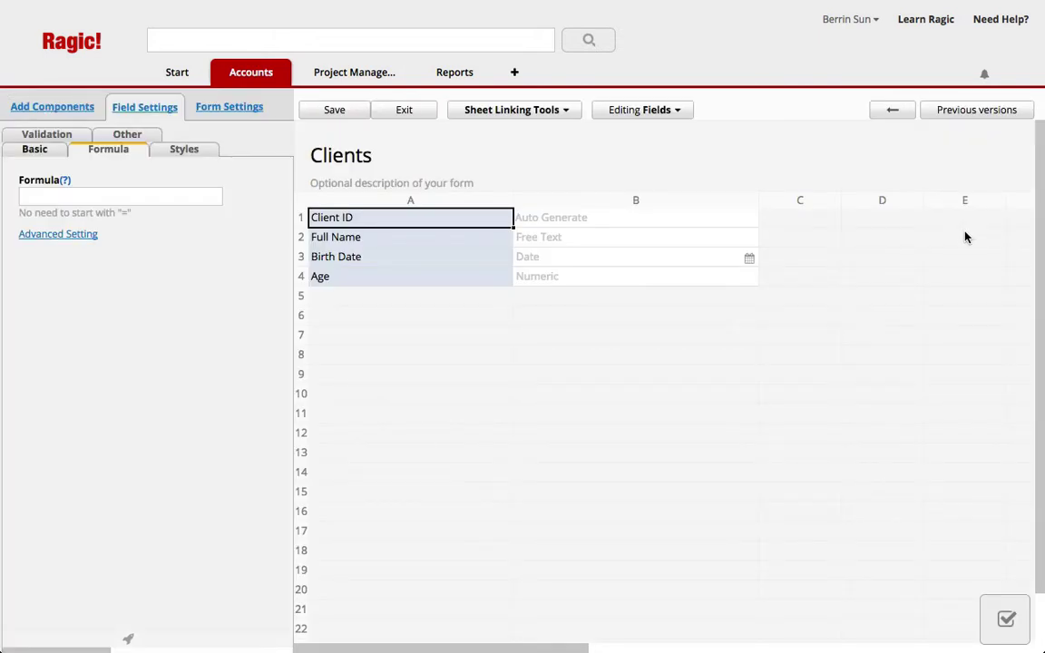
click(411, 280)
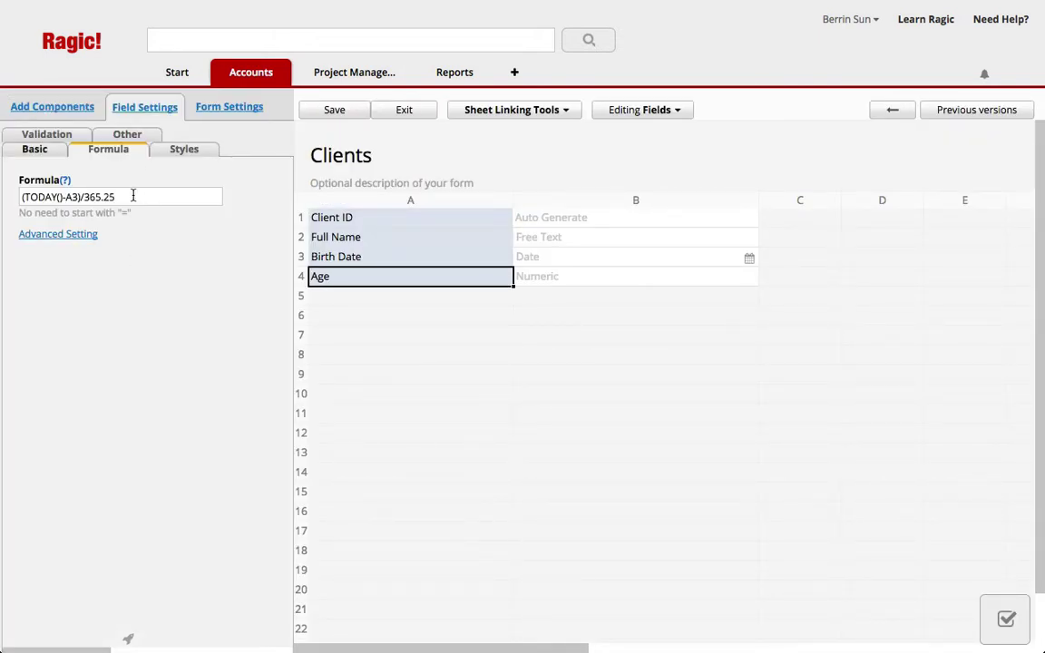
click(68, 235)
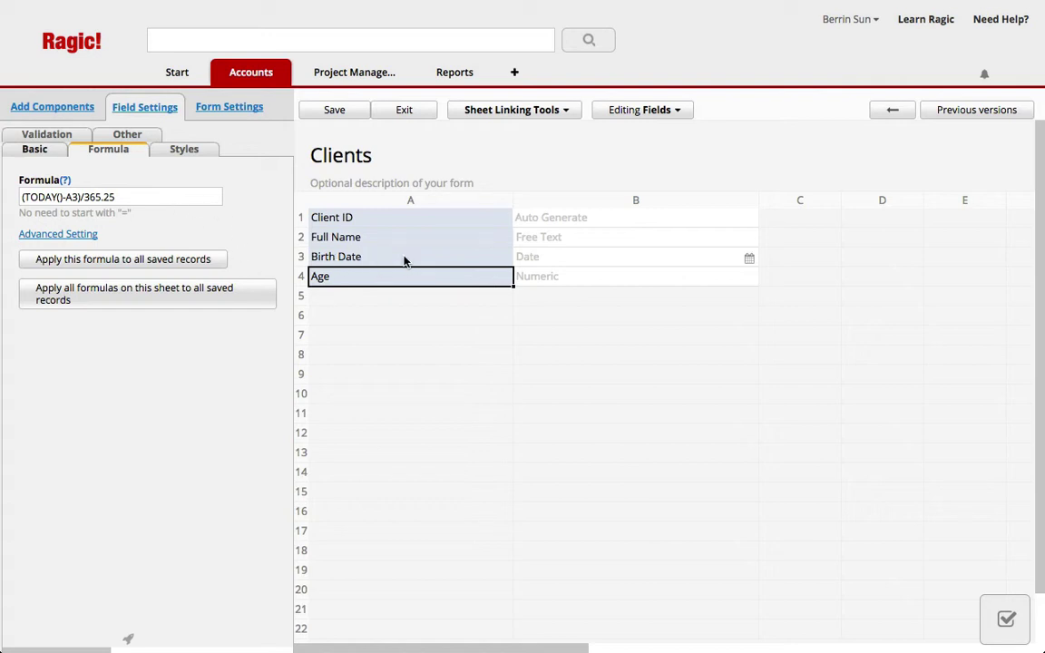
click(388, 112)
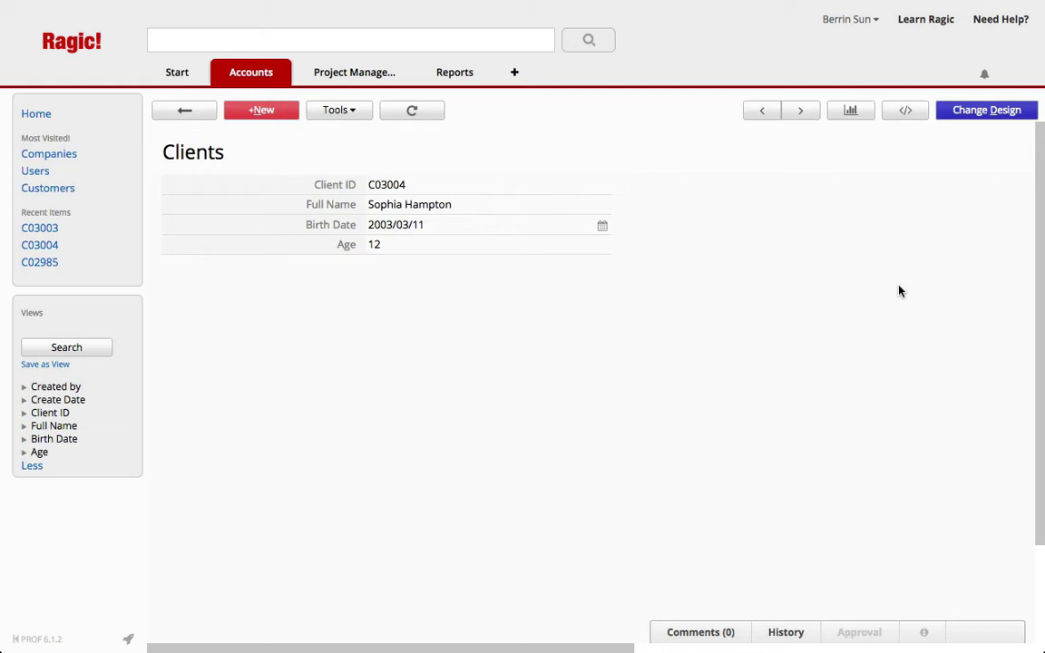
Step: Place a Description in cell A6 containing [formula](TODAY()-A3)/365.25[/formula] and save the design
click(969, 115)
click(402, 300)
click(373, 311)
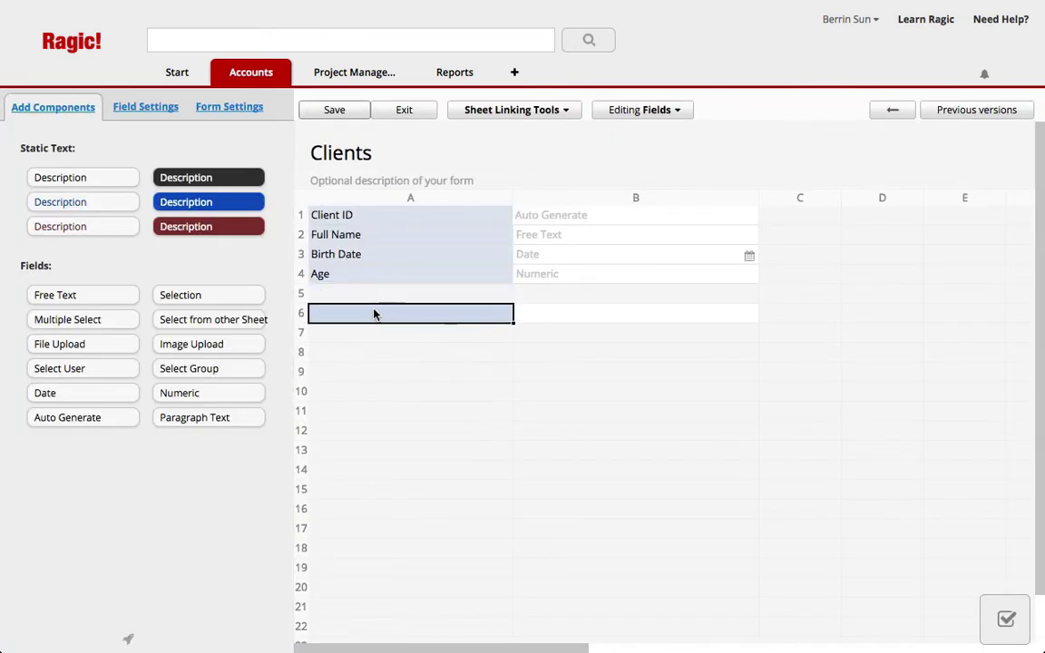
drag(50, 176, 409, 313)
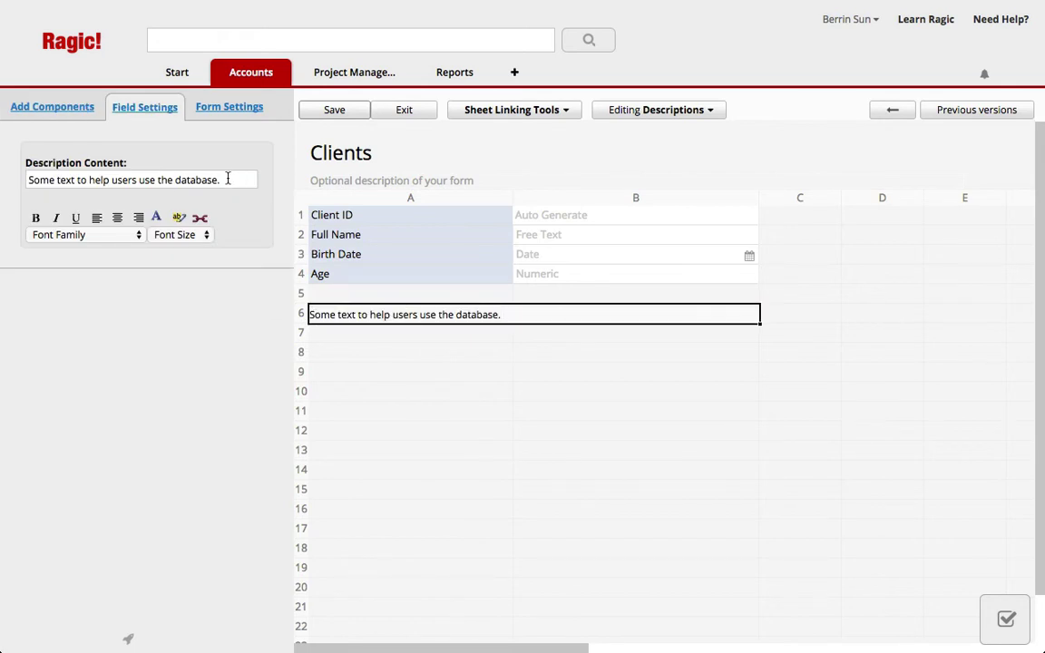
key(BackSpace)
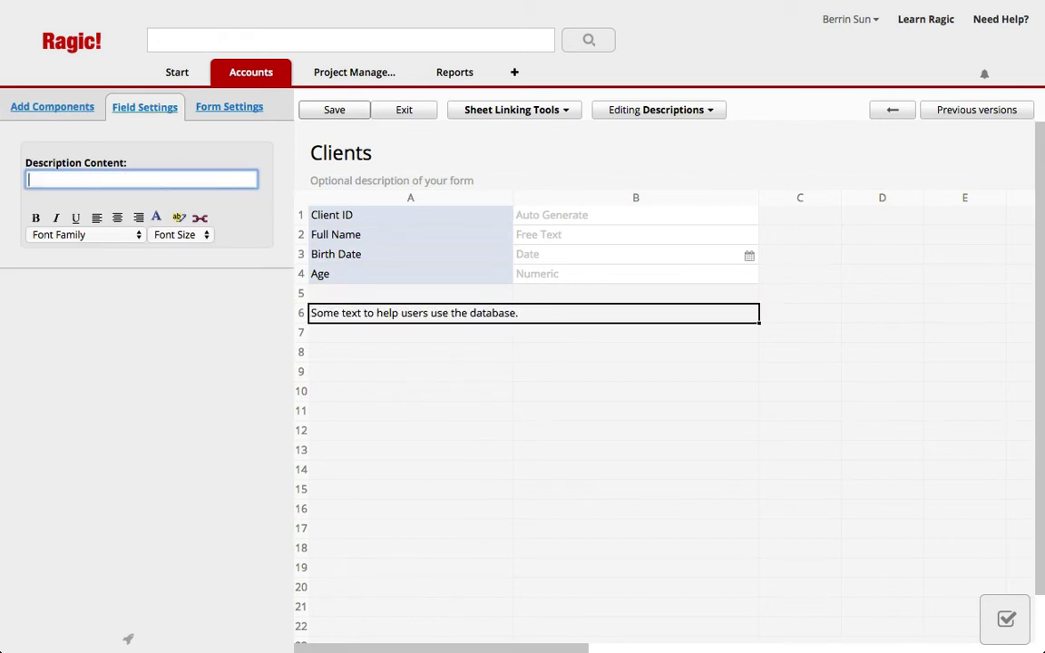
text([formula])
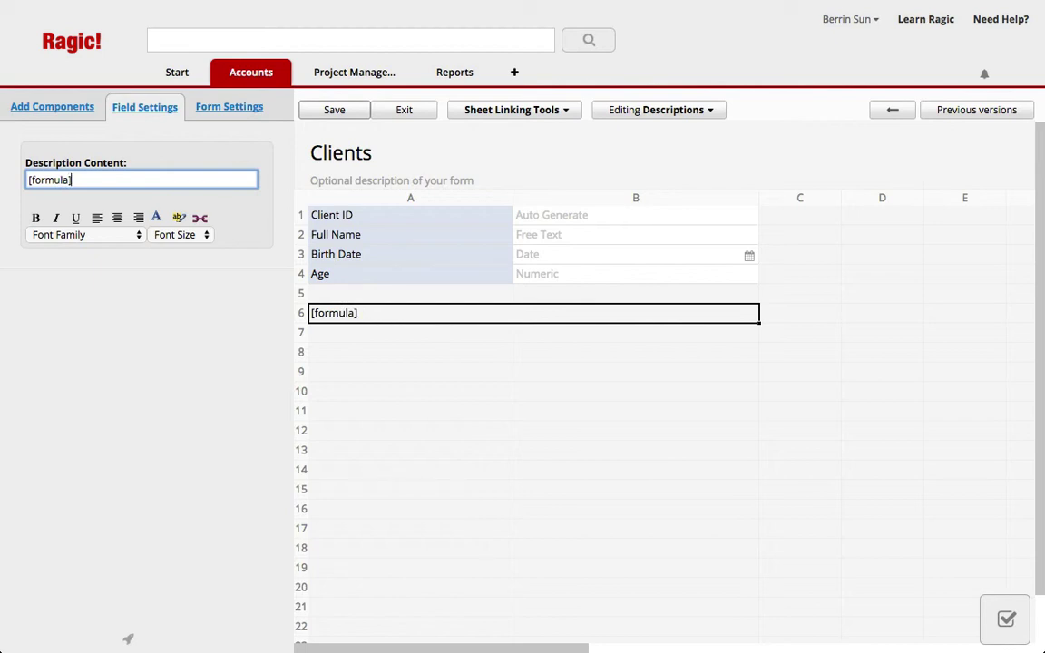
text((TODAY())
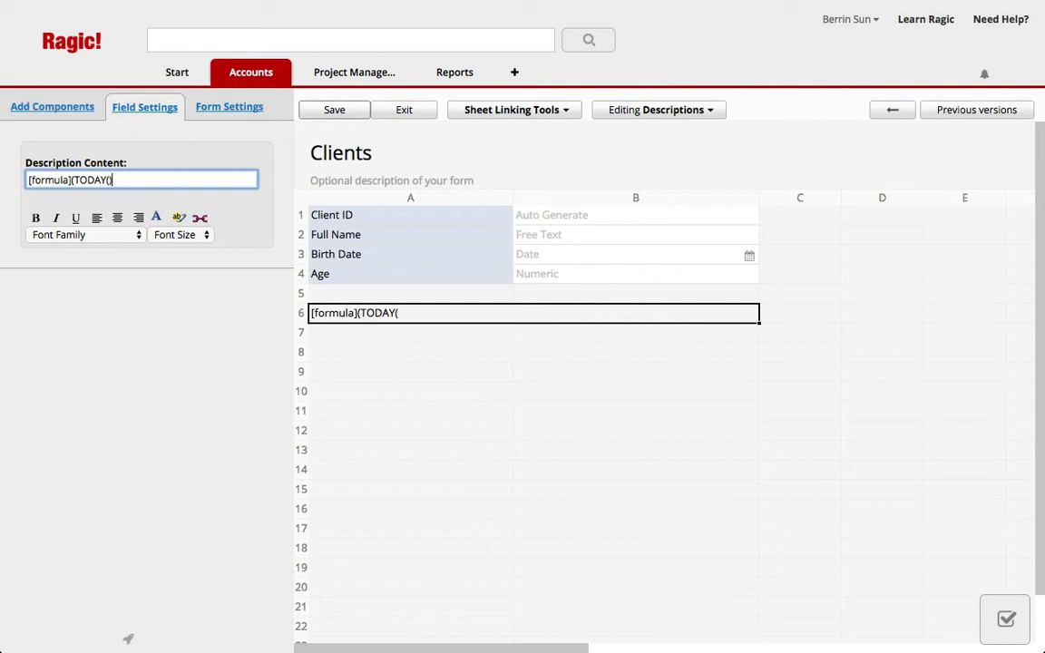
text(-A3)/365.2)
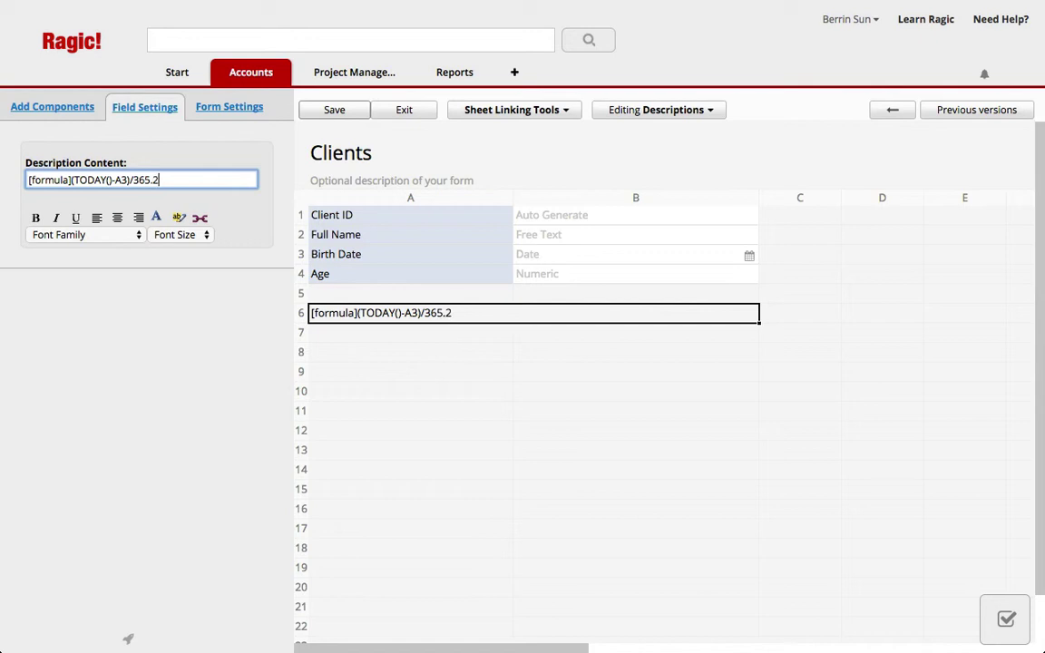
text(5[/formula])
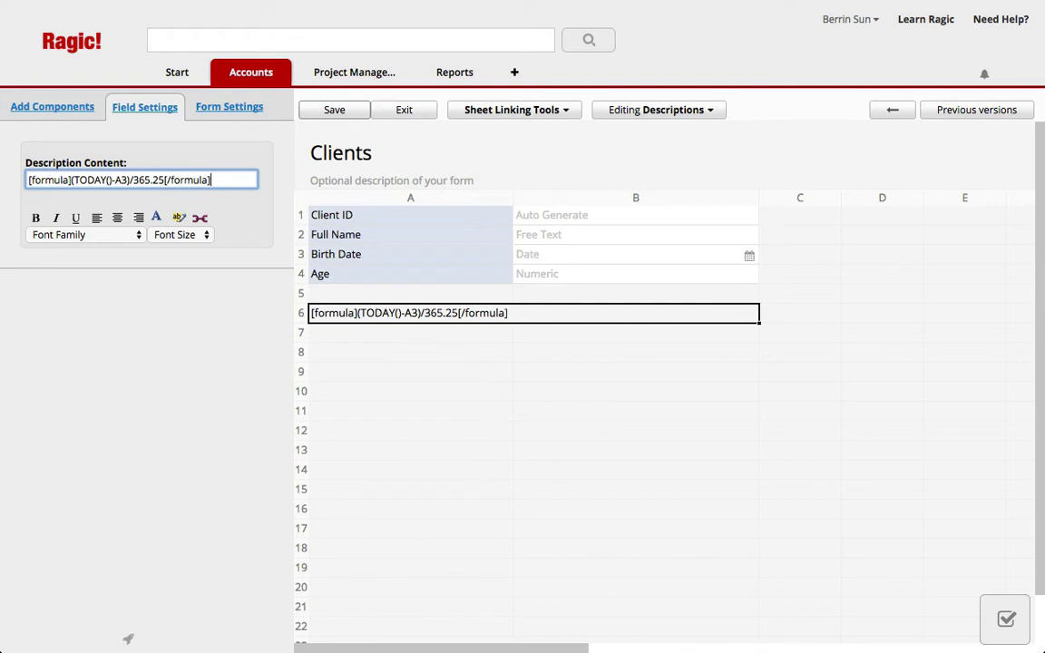
click(335, 110)
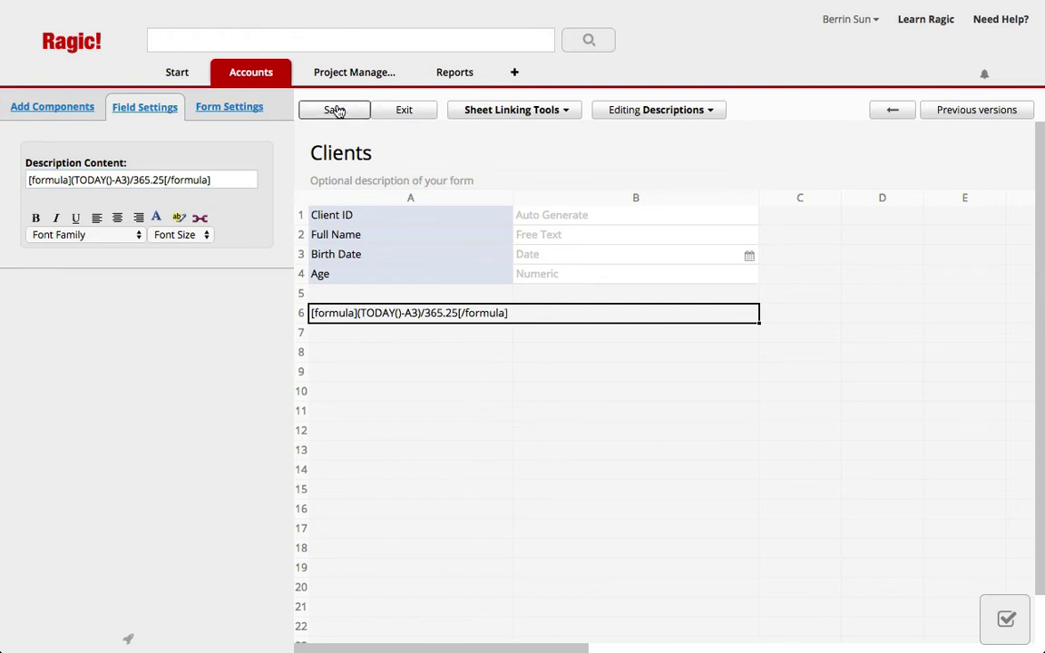
Step: Change the A6 description to [formula]Math.floor((TODAY()-A3)/365.25)[/formula] and save
click(399, 111)
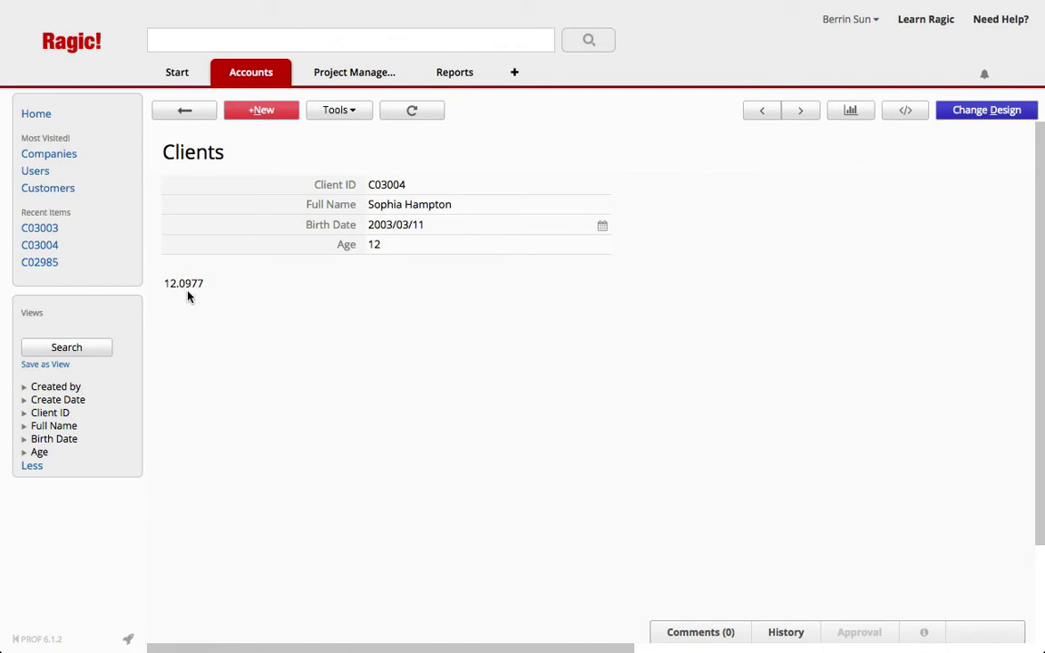
click(943, 110)
click(393, 313)
click(393, 313)
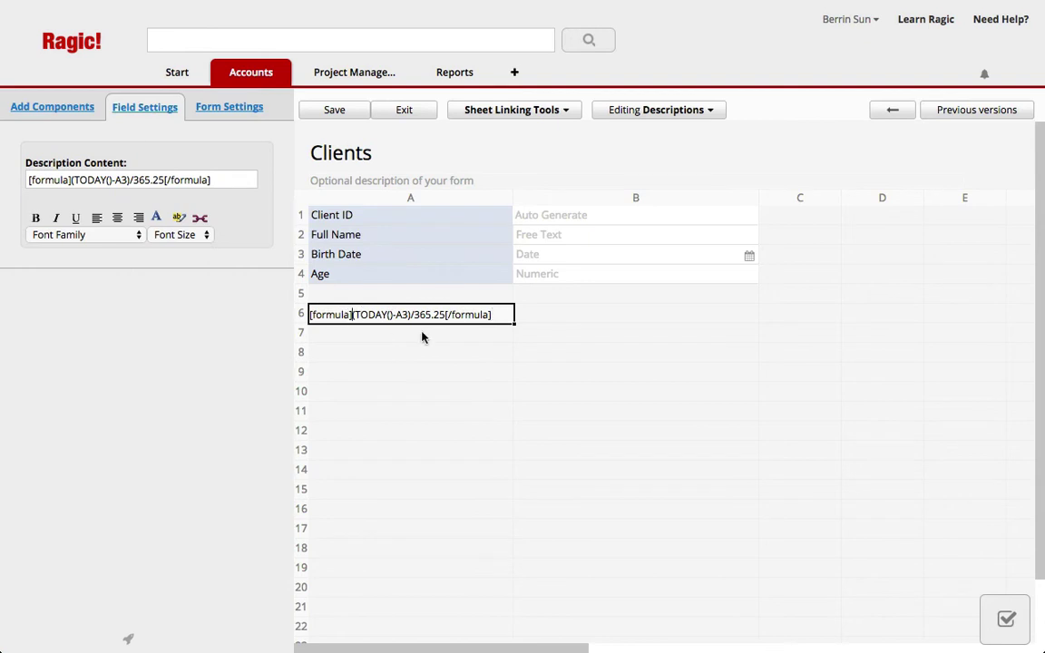
text(Math.)
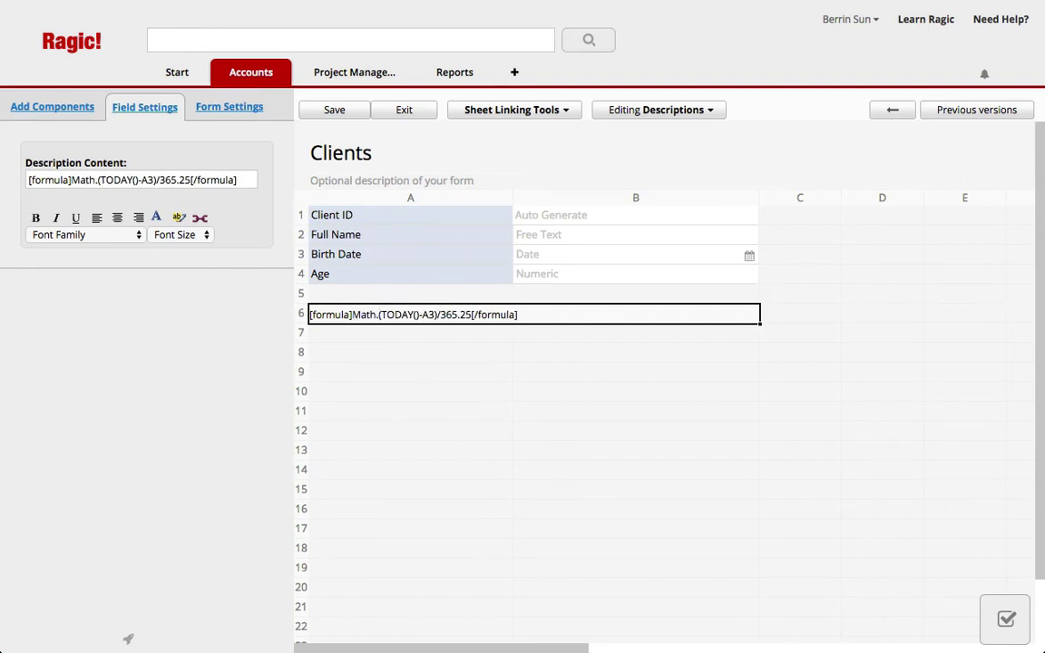
text(floor)
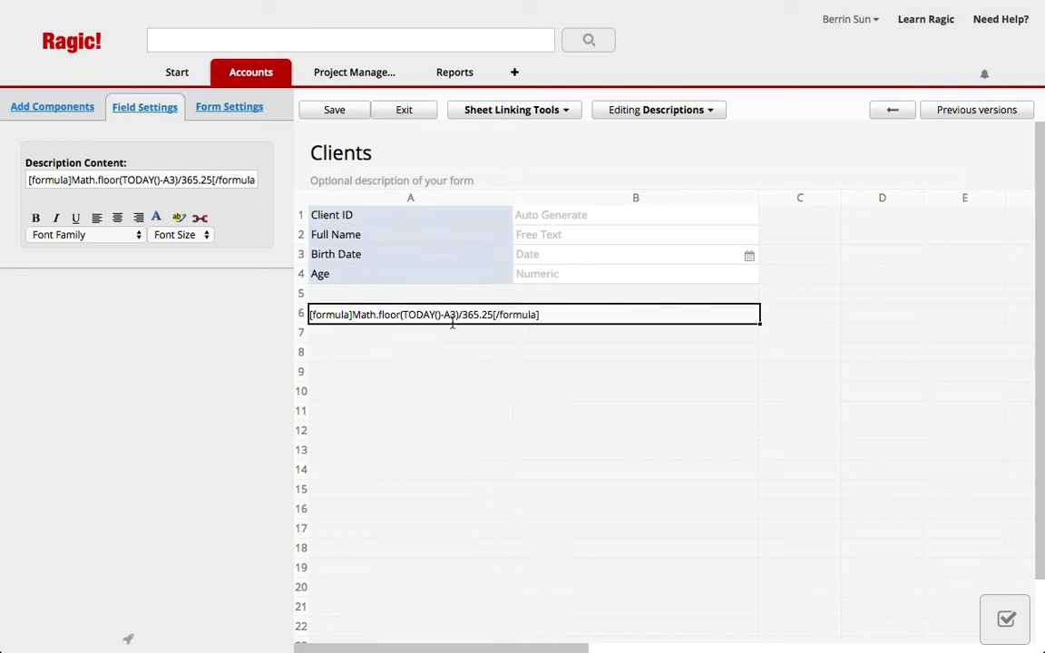
text(()
click(510, 313)
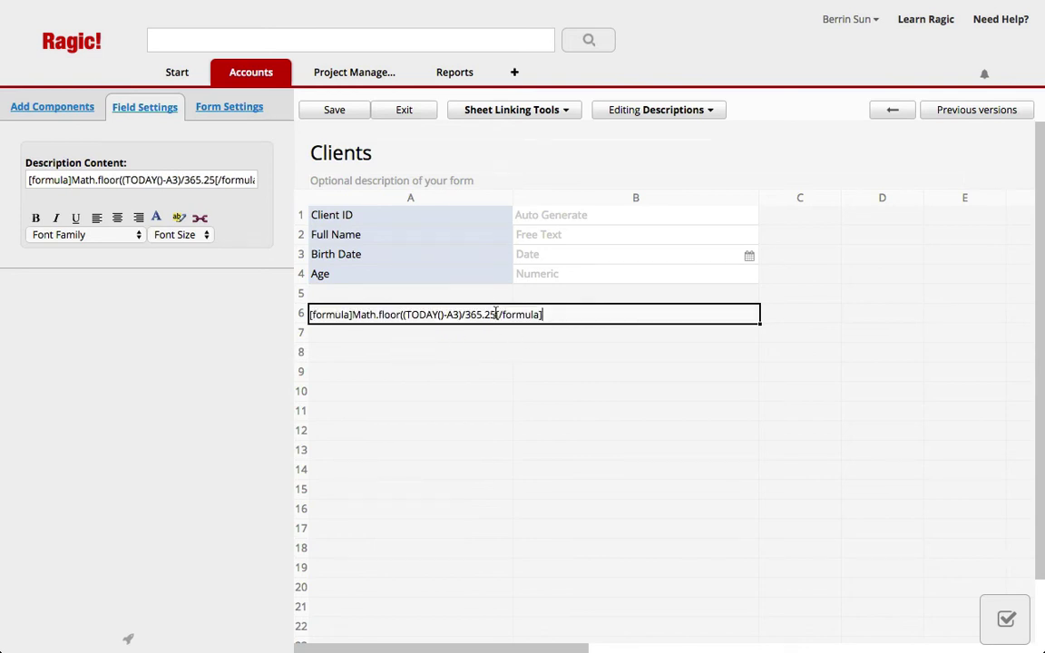
text())
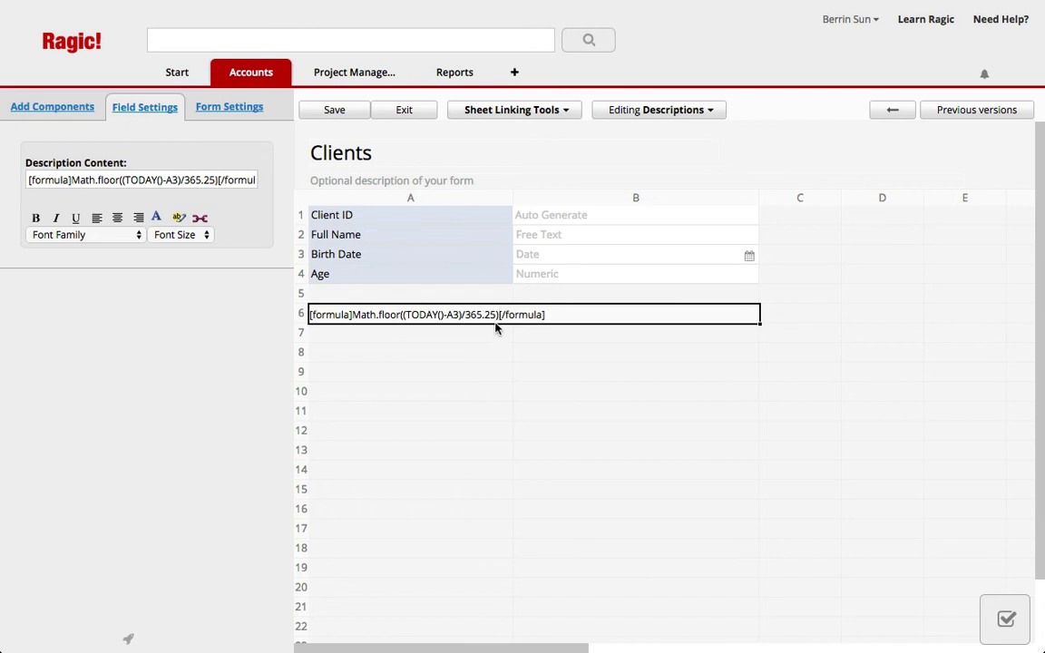
click(407, 114)
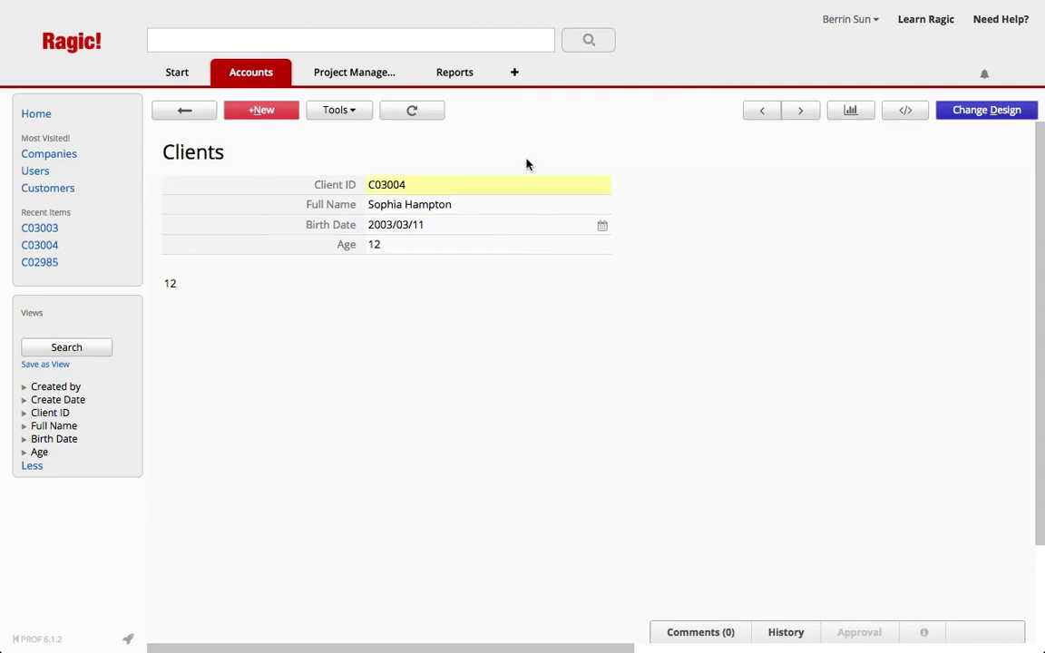
Step: Refresh the record, then view clients C03003 and C03002 to compare Age with the floored age
click(411, 110)
click(178, 110)
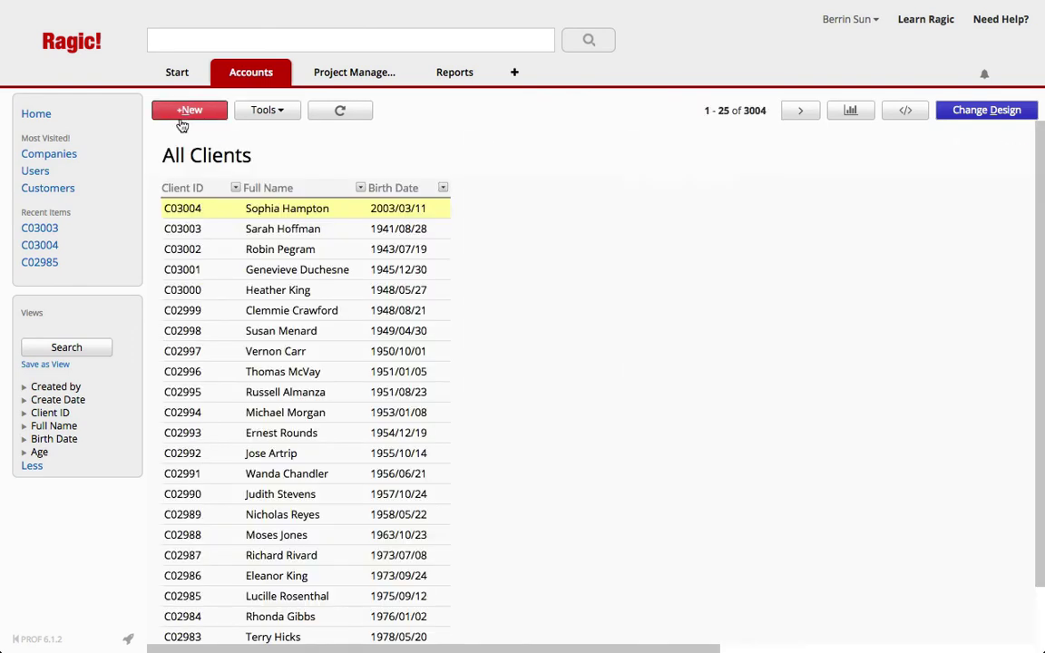
click(229, 229)
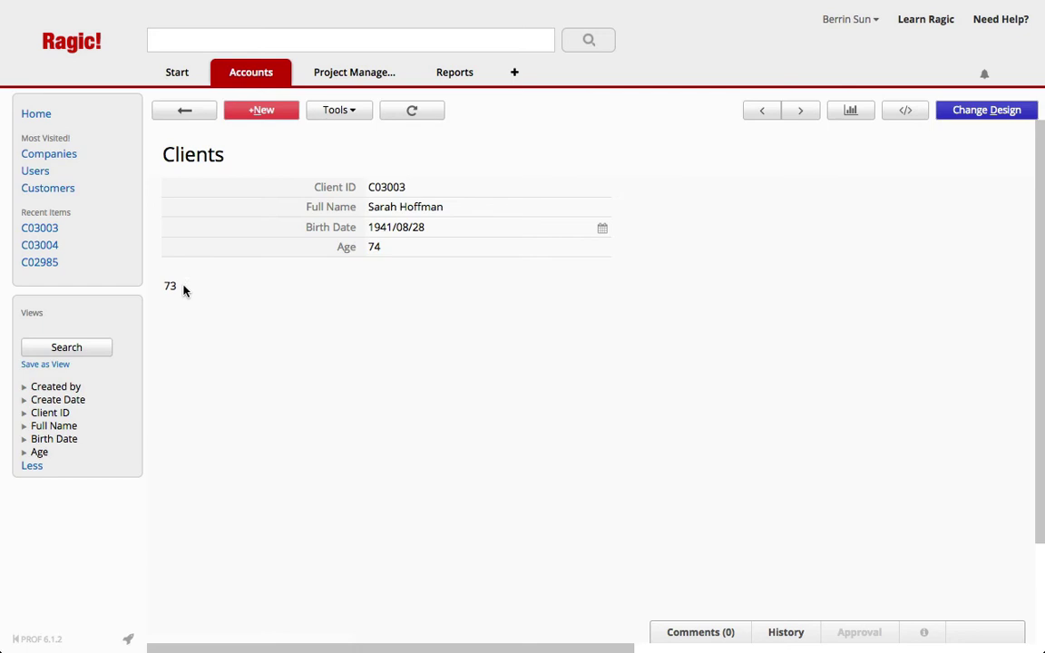
click(186, 111)
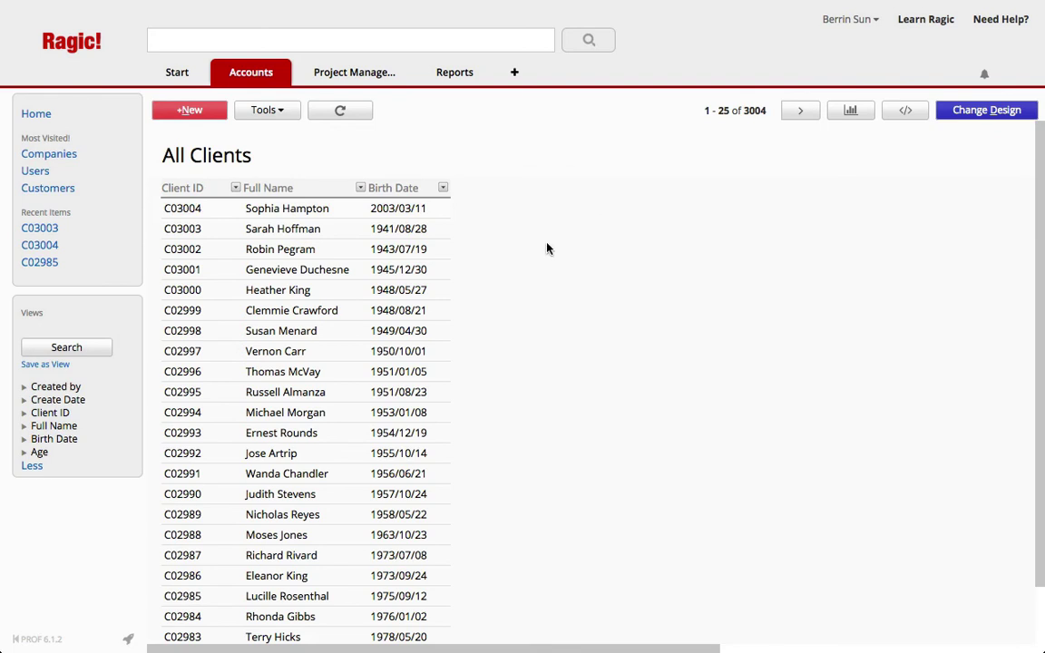
click(426, 249)
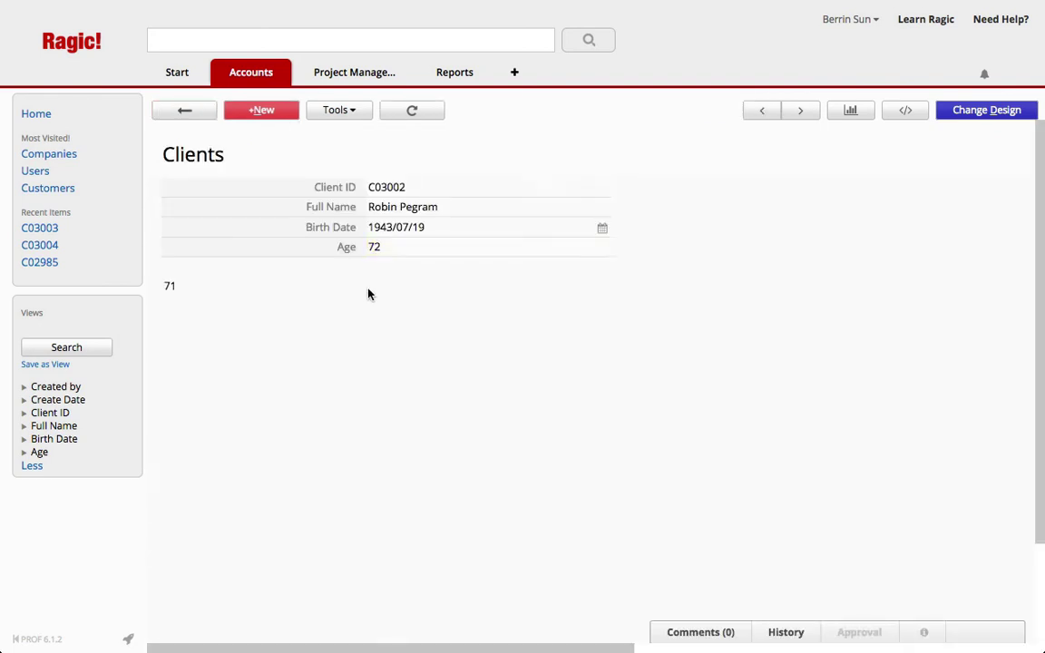